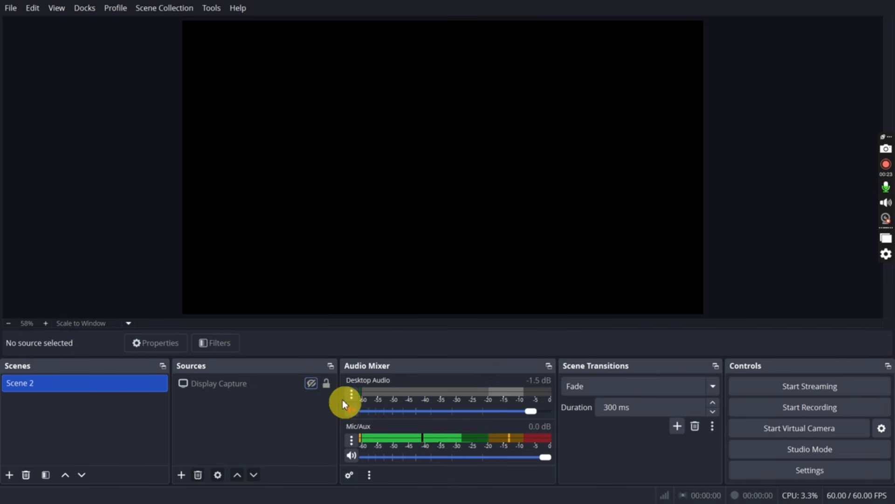
Step: Make the Display Capture source in Scene 2 visible
{"action": "left_click", "coordinate": [312, 383]}
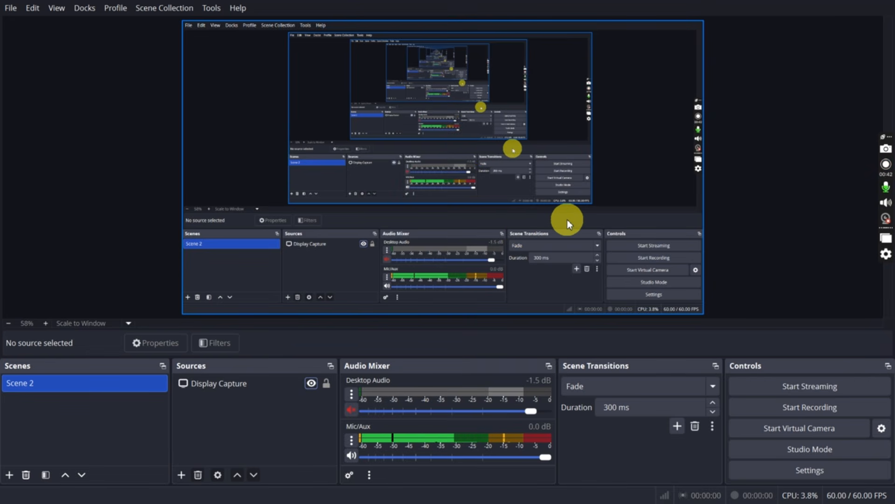
Step: Close OBS Studio from the desktop and check the hidden system tray icons for a running instance
{"action": "key", "text": "super+d"}
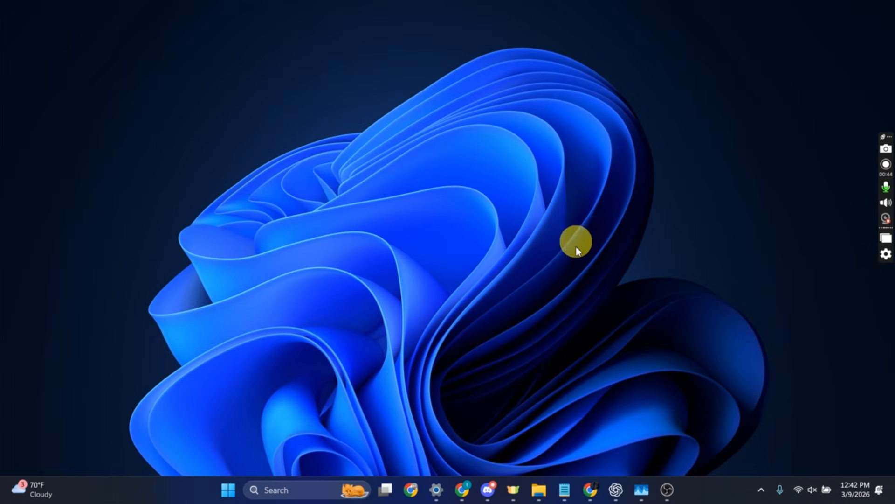
{"action": "mouse_move", "coordinate": [668, 489]}
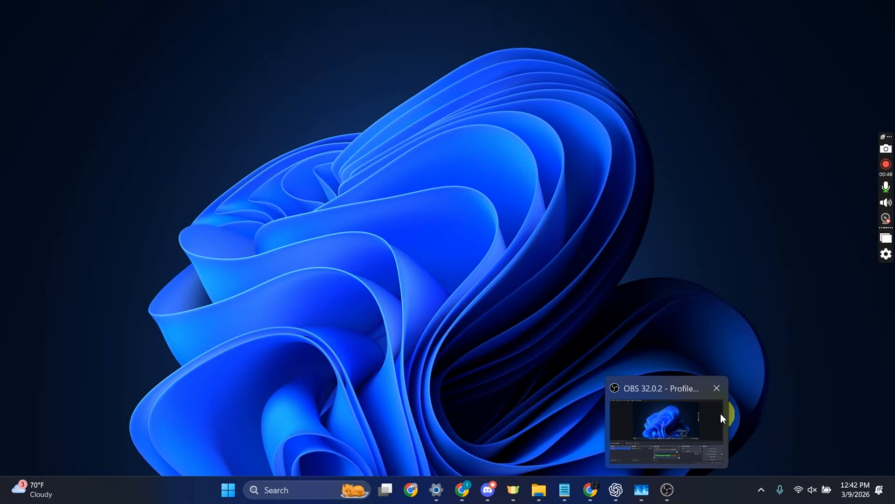
{"action": "left_click", "coordinate": [717, 388]}
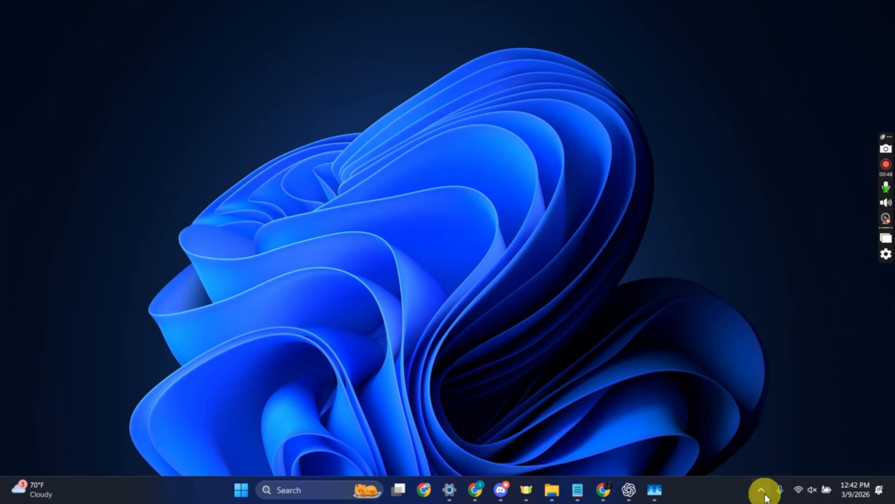
{"action": "left_click", "coordinate": [762, 490]}
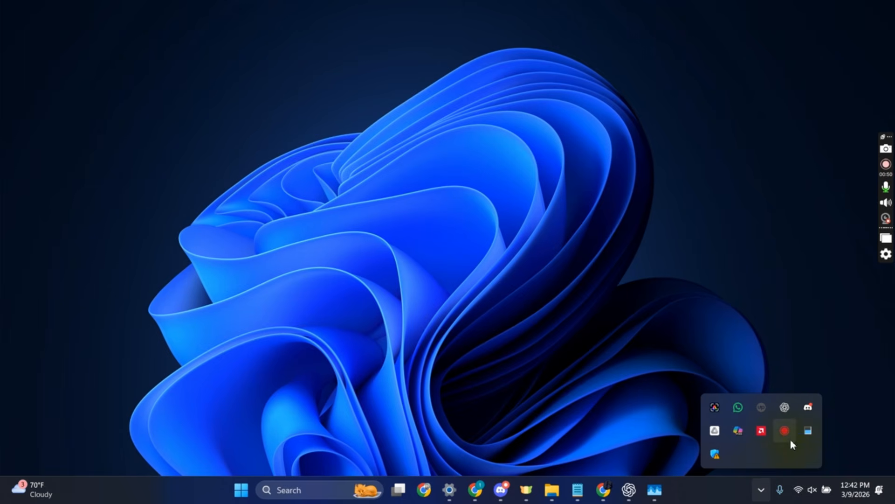
Step: Open the Windows Graphics settings and start adding a desktop app to the custom settings list
{"action": "left_click", "coordinate": [322, 483]}
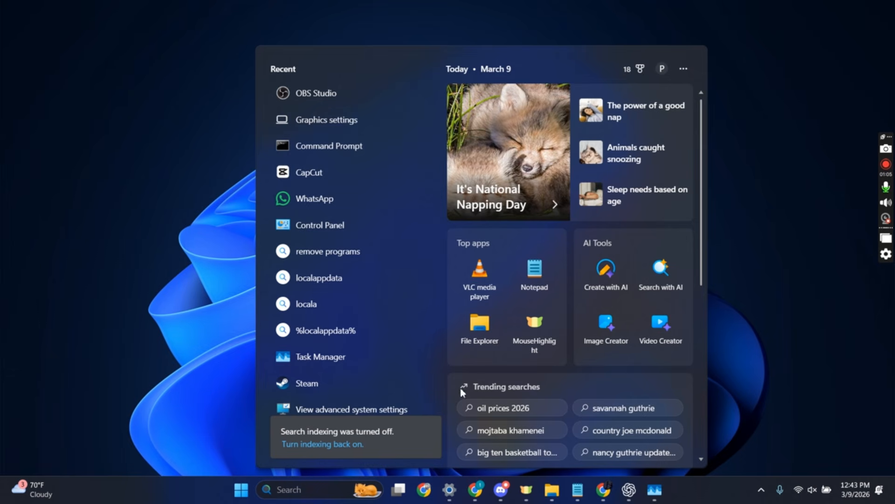
{"action": "left_click", "coordinate": [321, 121]}
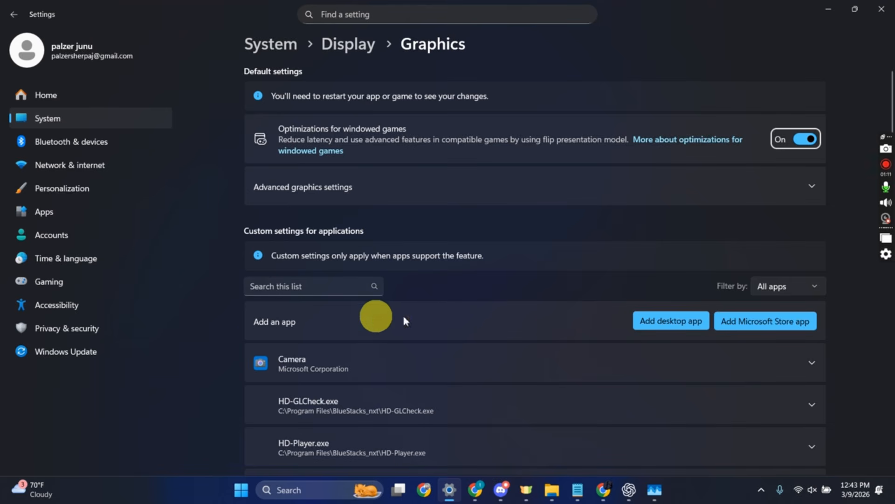
{"action": "scroll", "coordinate": [486, 320], "scroll_direction": "down", "scroll_amount": 3}
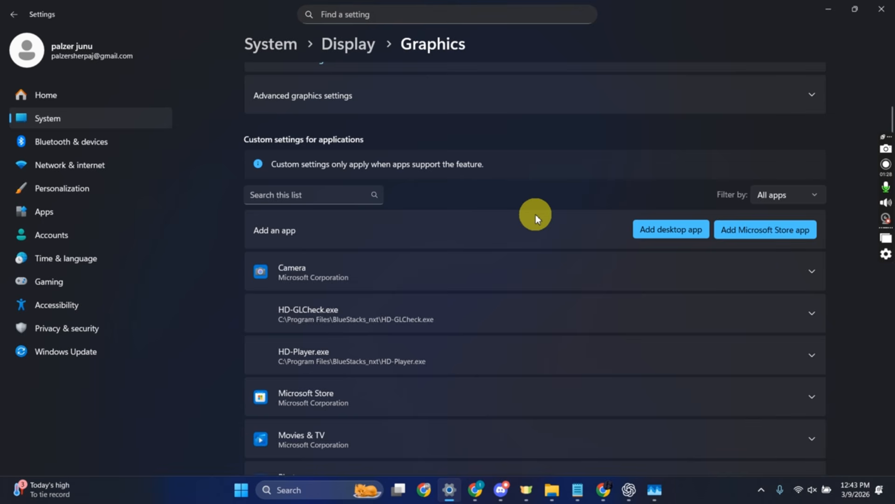
{"action": "left_click", "coordinate": [676, 230]}
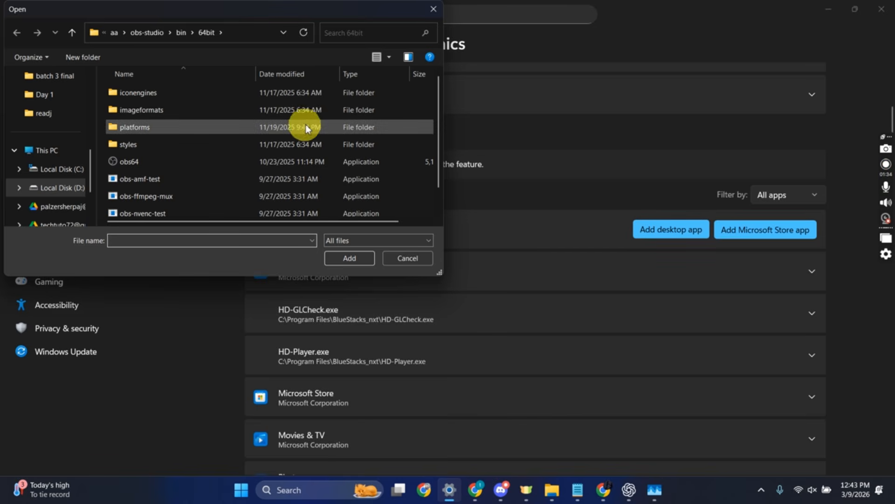
{"action": "scroll", "coordinate": [280, 161], "scroll_direction": "down", "scroll_amount": 1}
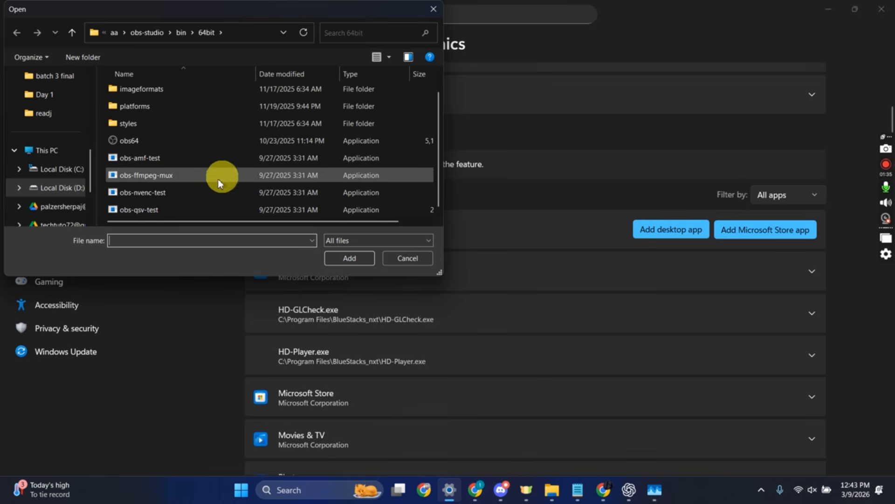
{"action": "scroll", "coordinate": [287, 154], "scroll_direction": "up", "scroll_amount": 1}
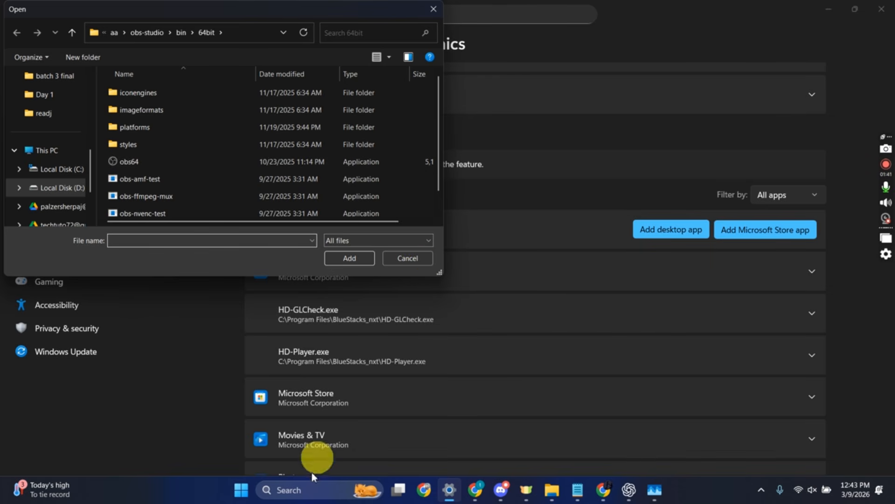
Step: Search Windows for "obs" and open the file location of the OBS Studio app
{"action": "left_click", "coordinate": [311, 490]}
{"action": "type", "text": "obs"}
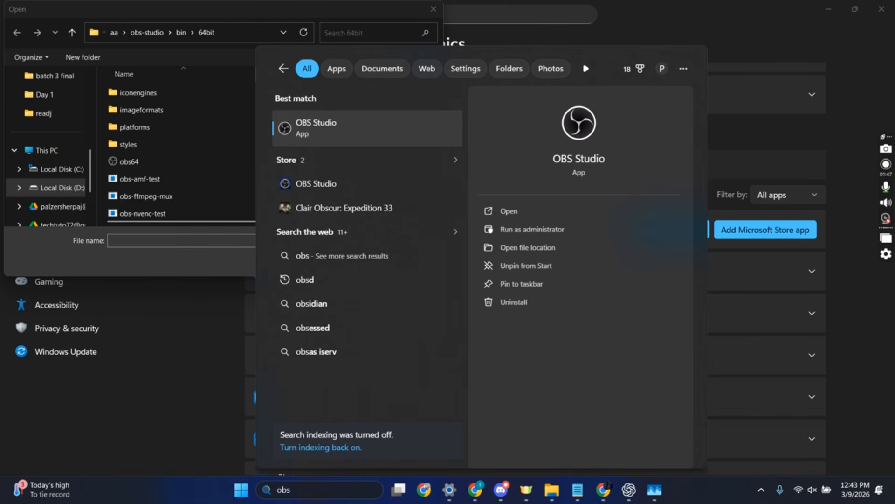
{"action": "left_click", "coordinate": [545, 247]}
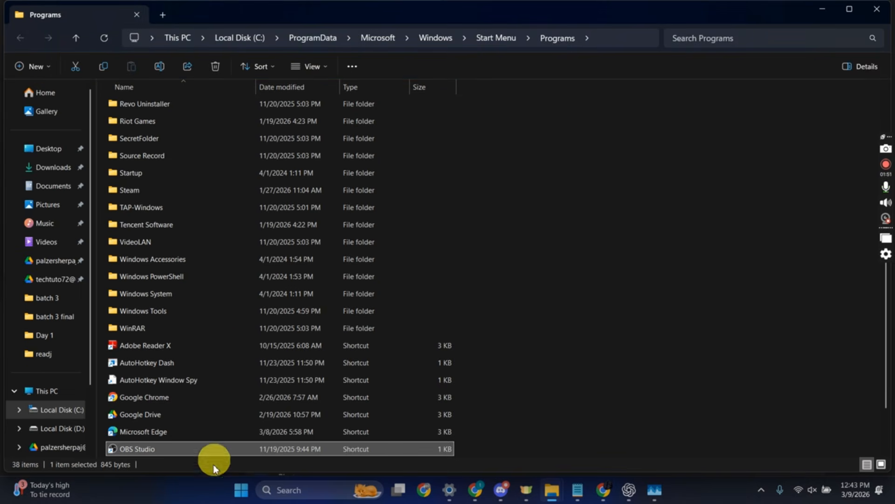
Step: Copy the target path from the OBS Studio shortcut's properties and close the properties
{"action": "scroll", "coordinate": [236, 450], "scroll_direction": "down", "scroll_amount": 2}
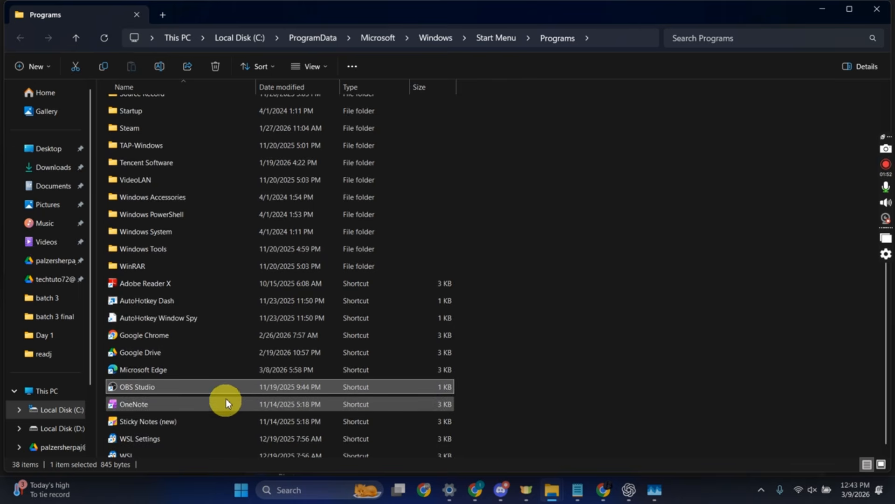
{"action": "right_click", "coordinate": [242, 384]}
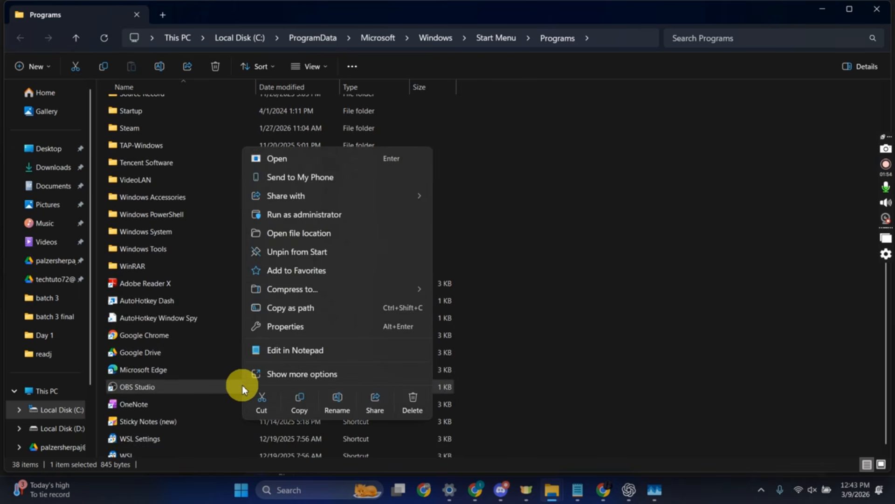
{"action": "left_click", "coordinate": [303, 329]}
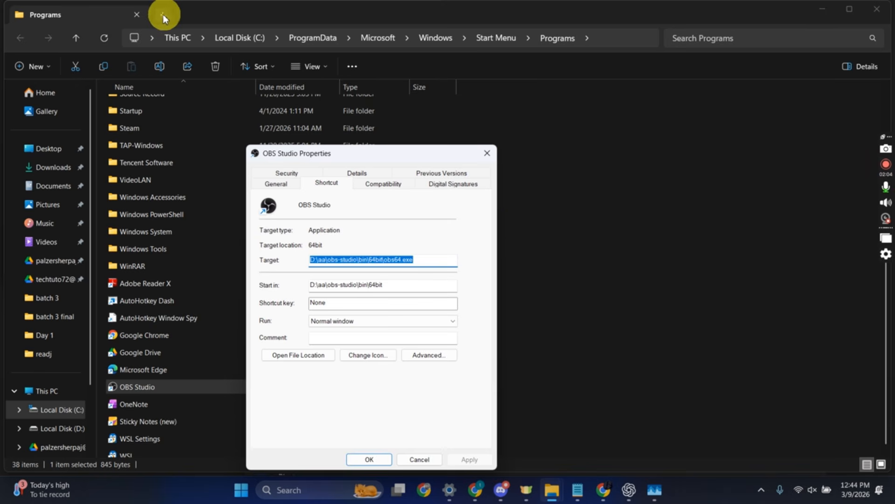
{"action": "key", "text": "Escape"}
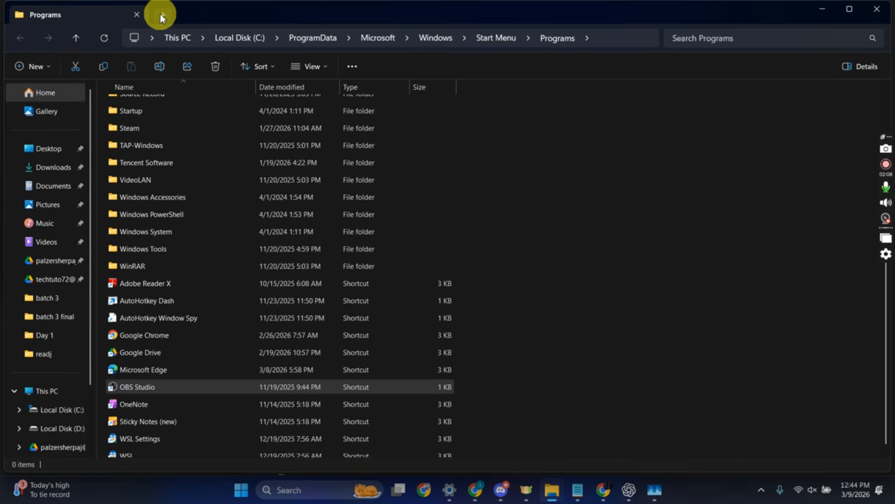
Step: Open a new File Explorer tab and go to the D:\aa\obs-studio\bin\64bit folder using the copied target path
{"action": "left_click", "coordinate": [161, 16]}
{"action": "left_click", "coordinate": [415, 38]}
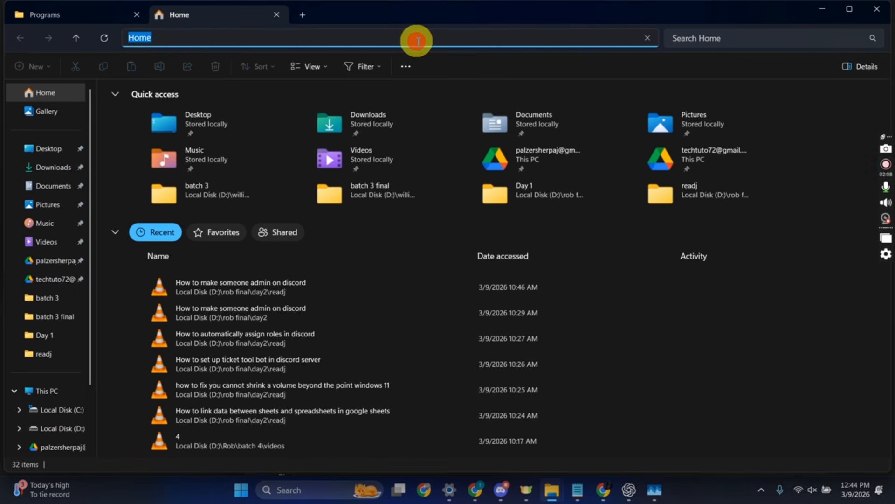
{"action": "type", "text": "D:\\aa\\obs-studio\\bin\\64bit\\obs64.exe"}
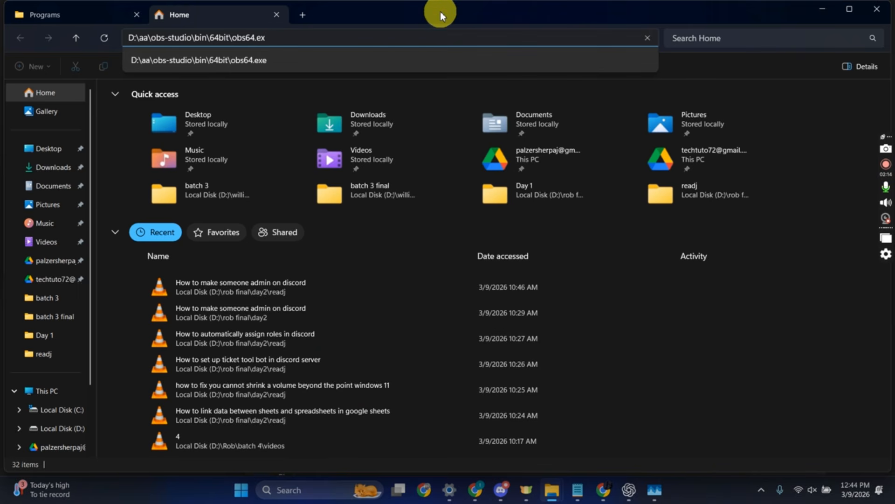
{"action": "key", "text": "BackSpace"}
{"action": "key", "text": "Return"}
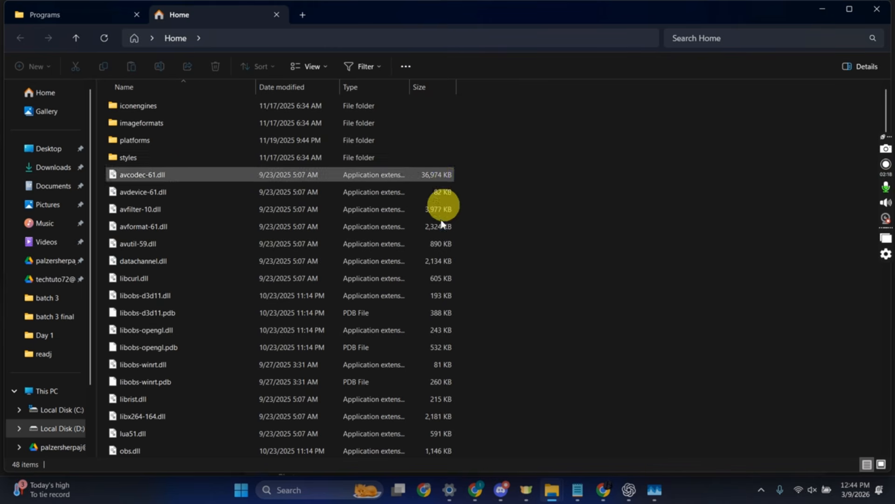
Step: Locate the obs64 application in the 64bit folder and select the folder's full path
{"action": "scroll", "coordinate": [239, 430], "scroll_direction": "down", "scroll_amount": 8}
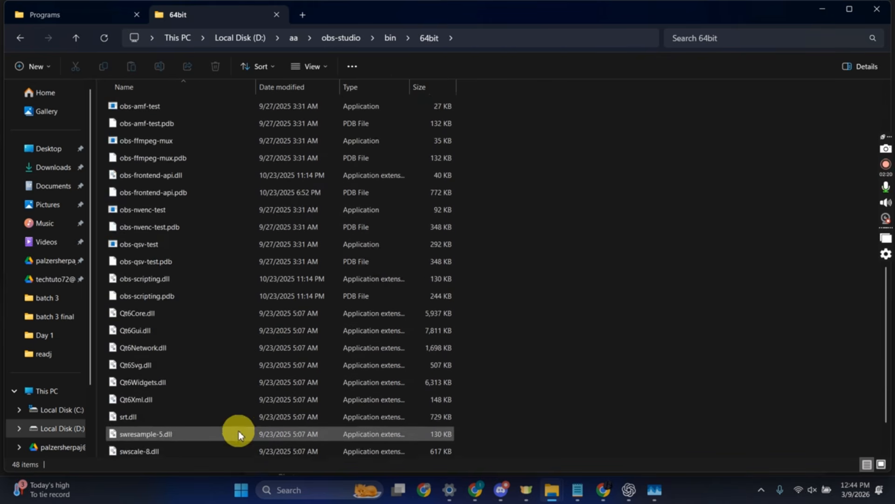
{"action": "scroll", "coordinate": [239, 430], "scroll_direction": "down", "scroll_amount": 1}
{"action": "scroll", "coordinate": [239, 427], "scroll_direction": "up", "scroll_amount": 10}
{"action": "scroll", "coordinate": [190, 418], "scroll_direction": "down", "scroll_amount": 3}
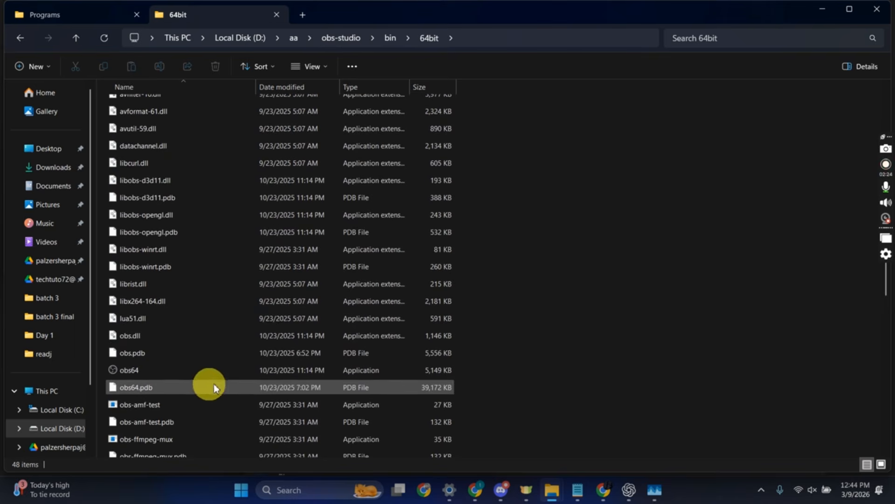
{"action": "left_click", "coordinate": [504, 41]}
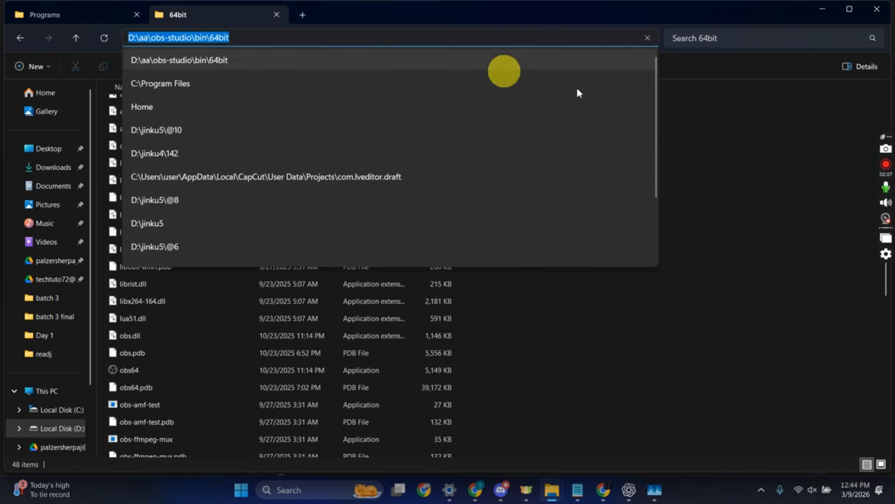
Step: Return to the Settings file picker and add obs64 from D:\aa\obs-studio\bin\64bit to the graphics app list
{"action": "left_click", "coordinate": [466, 496]}
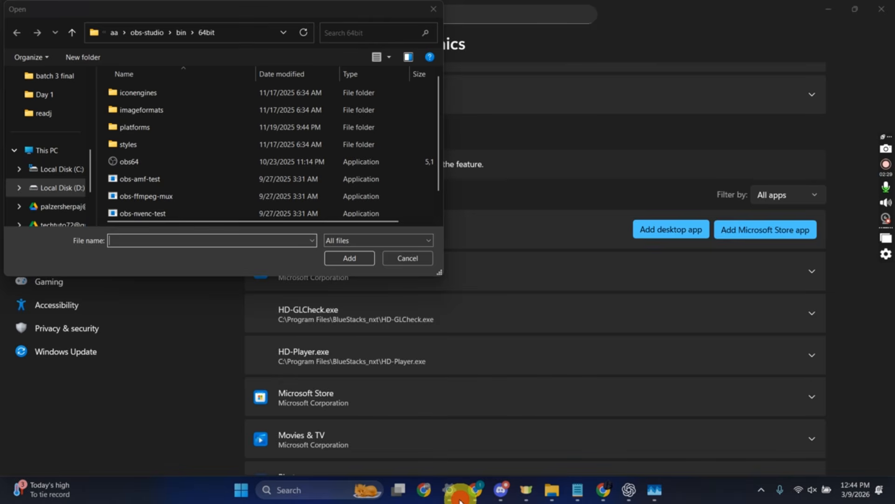
{"action": "left_click", "coordinate": [237, 30]}
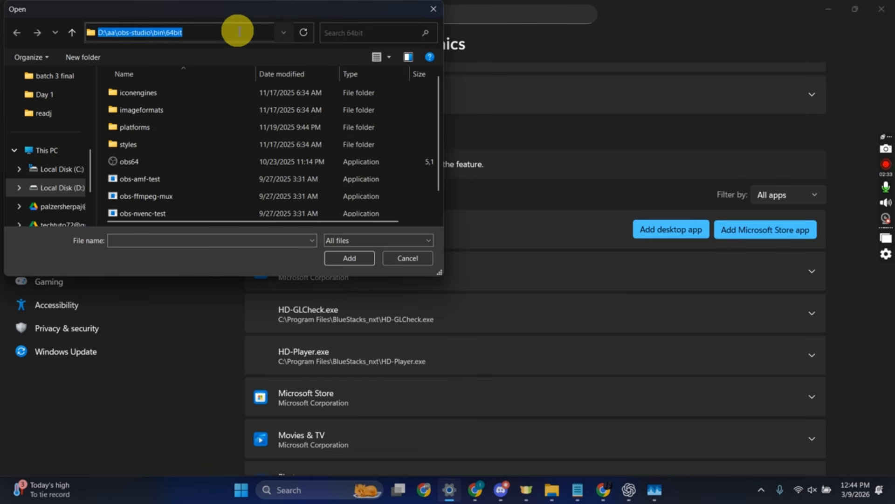
{"action": "left_click", "coordinate": [237, 30]}
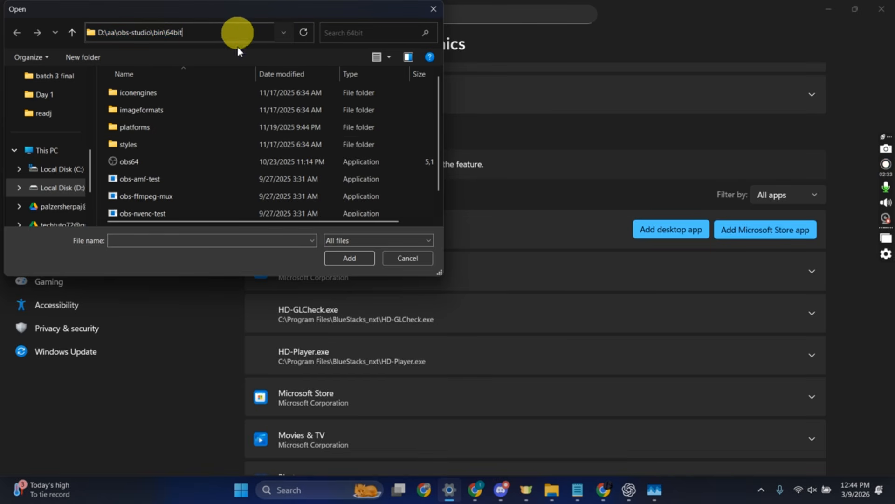
{"action": "left_click", "coordinate": [230, 165]}
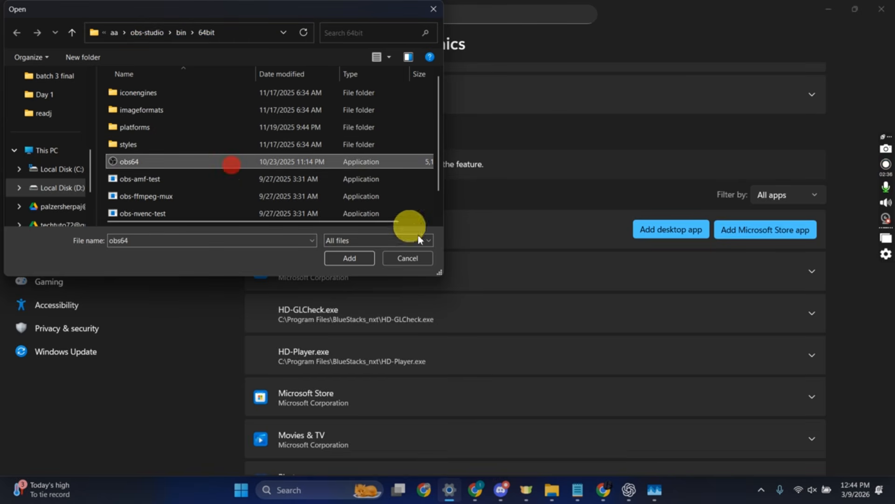
{"action": "left_click", "coordinate": [362, 259]}
Step: Expand OBS Studio in the custom graphics settings and set its GPU preference to Power Saving (AMD Radeon(TM) Graphics)
{"action": "scroll", "coordinate": [351, 348], "scroll_direction": "down", "scroll_amount": 6}
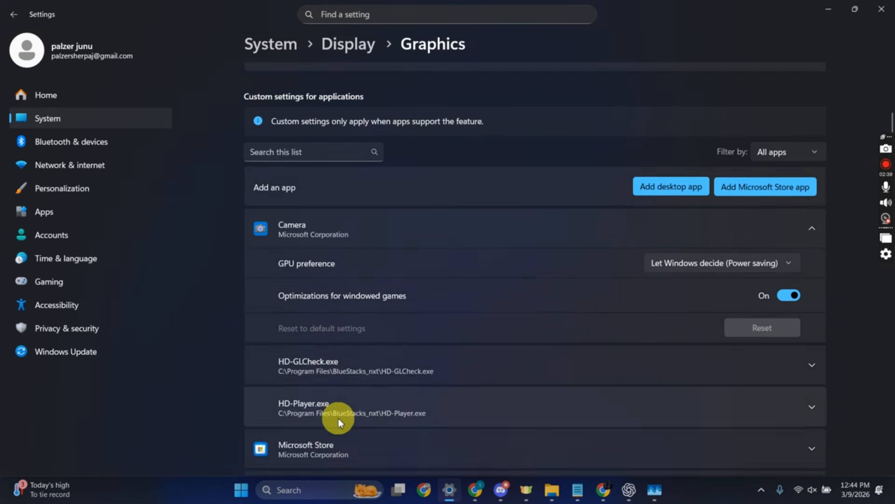
{"action": "scroll", "coordinate": [395, 292], "scroll_direction": "down", "scroll_amount": 2}
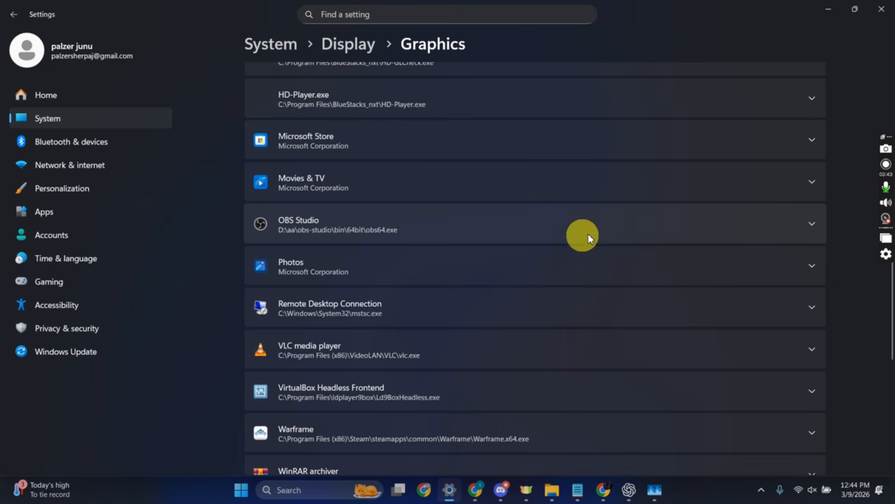
{"action": "left_click", "coordinate": [751, 230]}
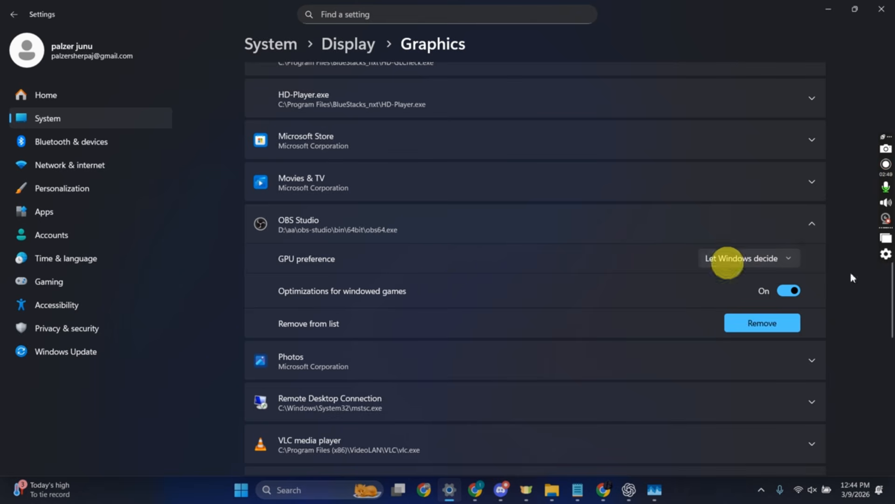
{"action": "left_click", "coordinate": [766, 262]}
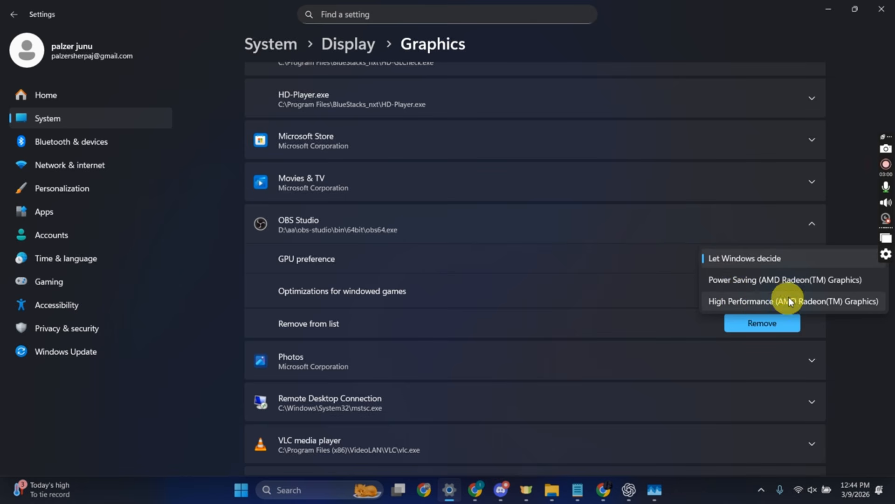
{"action": "left_click", "coordinate": [776, 283]}
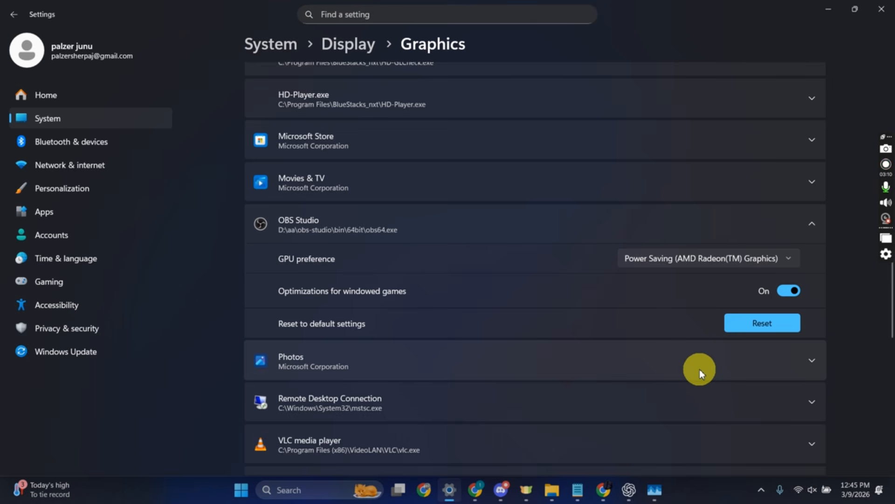
Step: Change OBS Studio's GPU preference to High Performance (AMD Radeon(TM) Graphics) and minimize Settings
{"action": "left_click", "coordinate": [734, 256]}
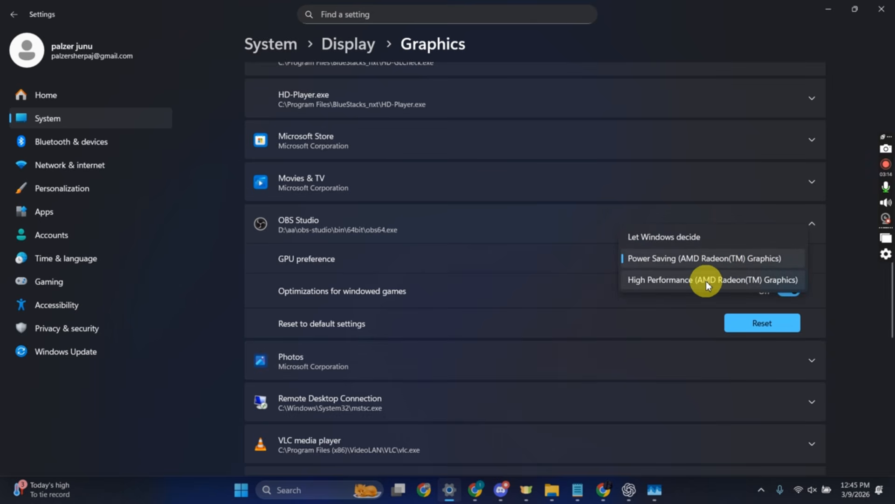
{"action": "left_click", "coordinate": [706, 280]}
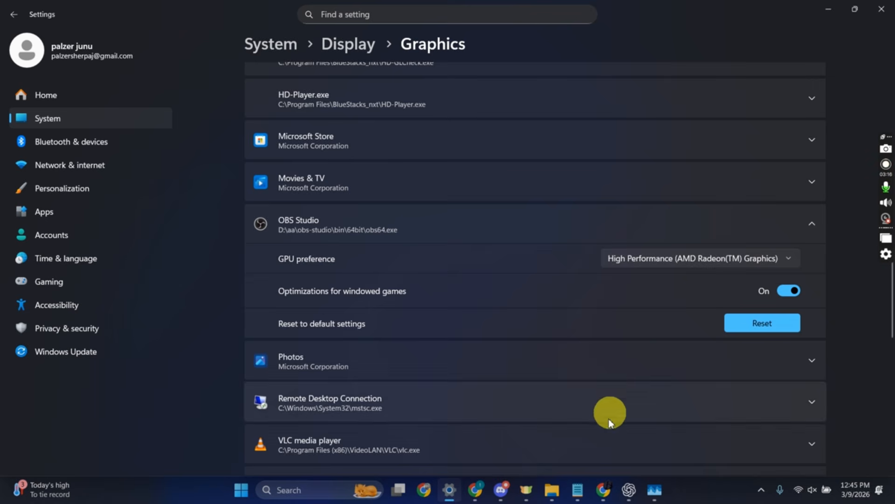
{"action": "left_click", "coordinate": [449, 489]}
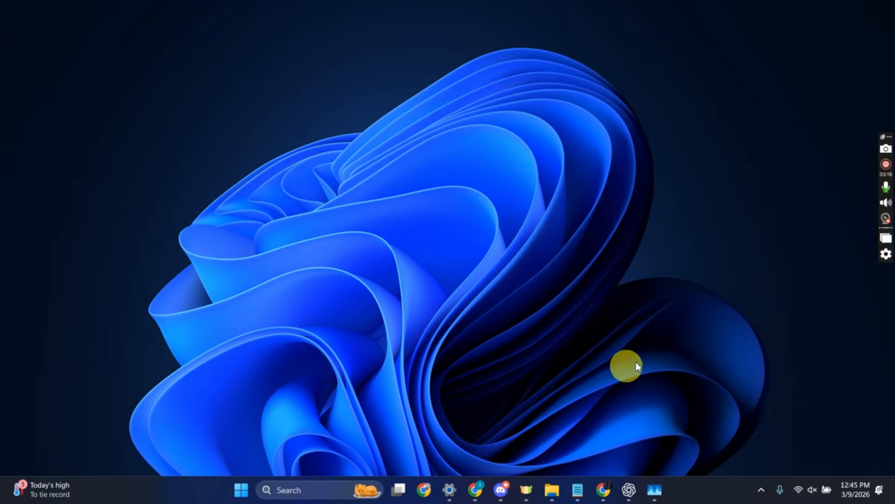
Step: Return to the Windows Graphics settings and set OBS Studio's GPU preference to Let Windows decide
{"action": "key", "text": "super+d"}
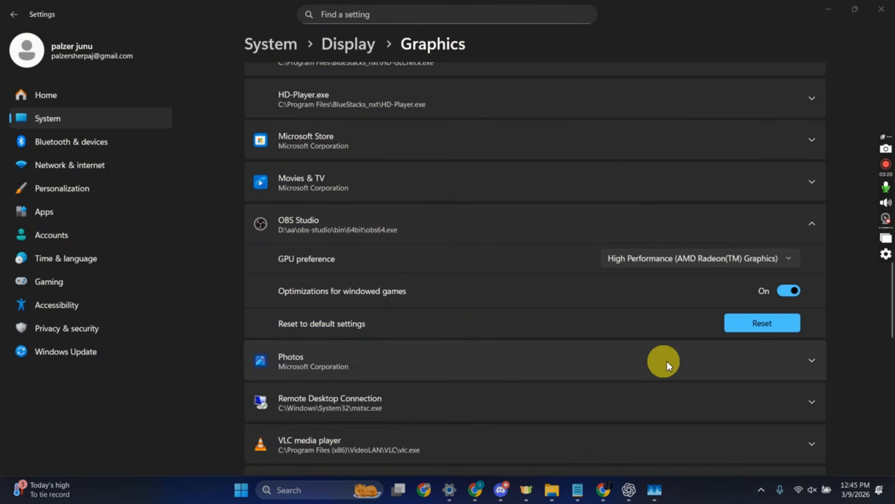
{"action": "left_click", "coordinate": [756, 262]}
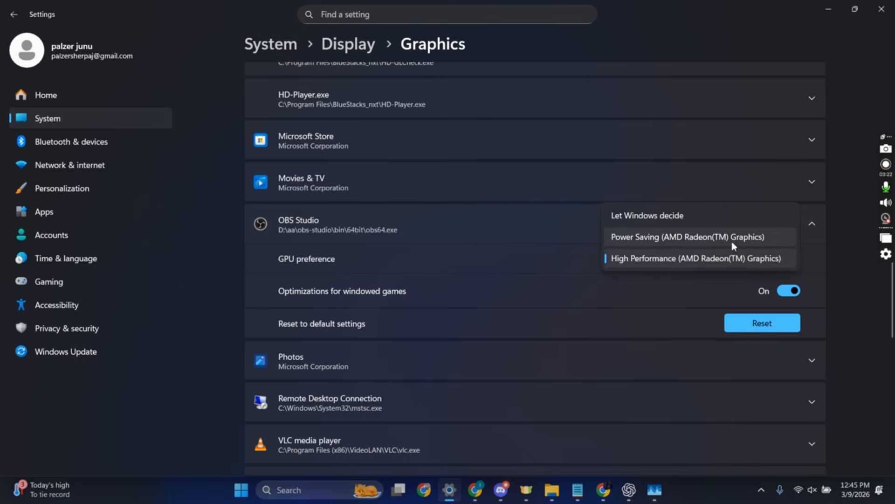
{"action": "left_click", "coordinate": [658, 217]}
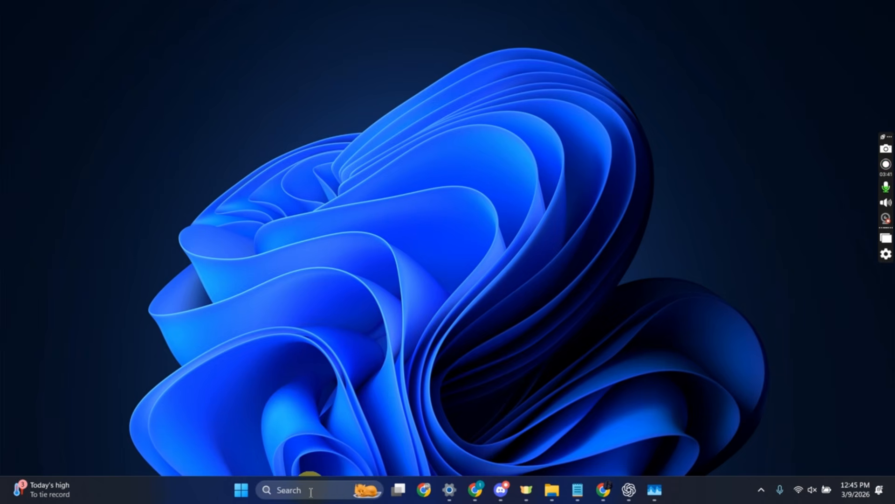
Step: Search Windows for "obs" and bring up the options for the OBS Studio app
{"action": "left_click", "coordinate": [313, 488]}
{"action": "type", "text": "obs"}
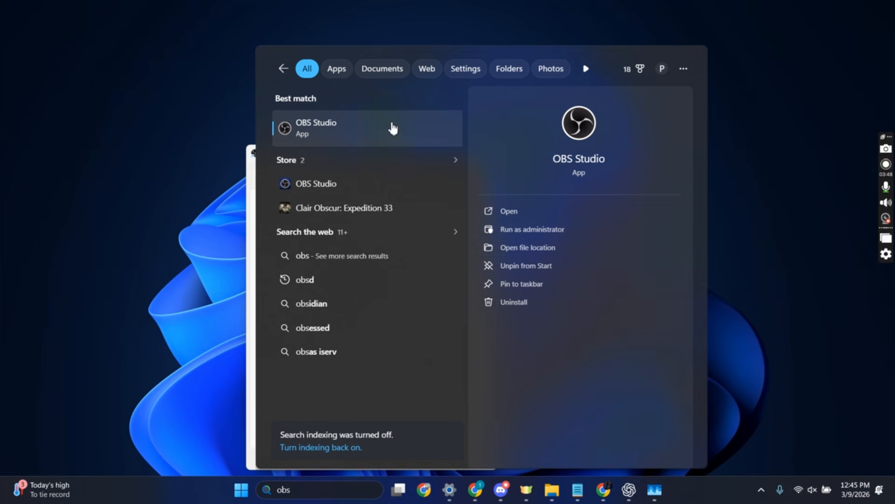
{"action": "right_click", "coordinate": [366, 139]}
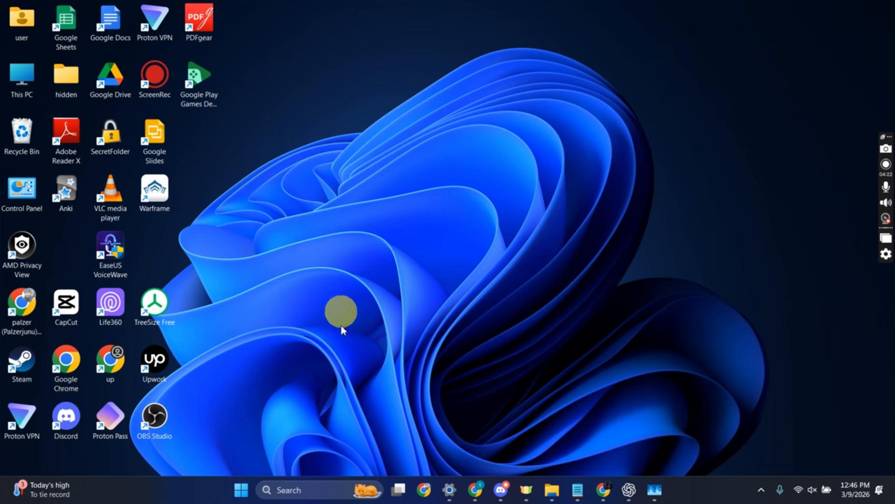
Step: Enable "Run this program as an administrator" in the compatibility properties of the OBS Studio desktop shortcut and save the change
{"action": "double_click", "coordinate": [164, 414]}
{"action": "right_click", "coordinate": [164, 415]}
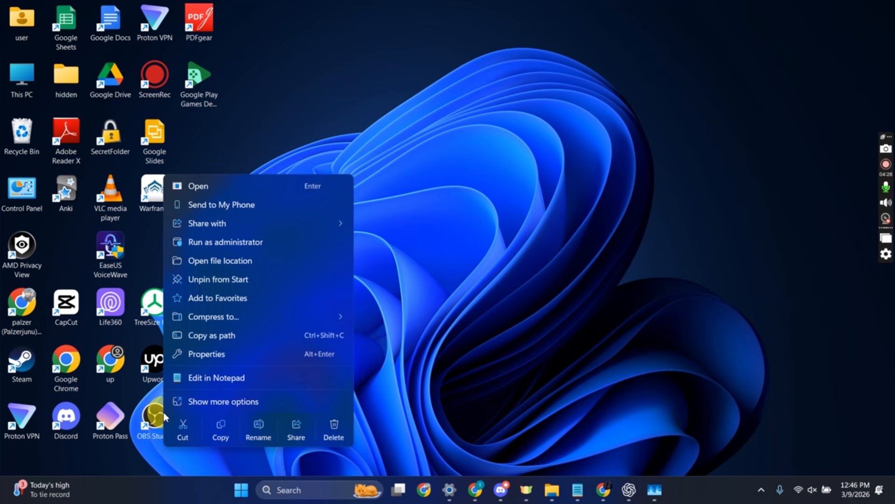
{"action": "left_click", "coordinate": [237, 356]}
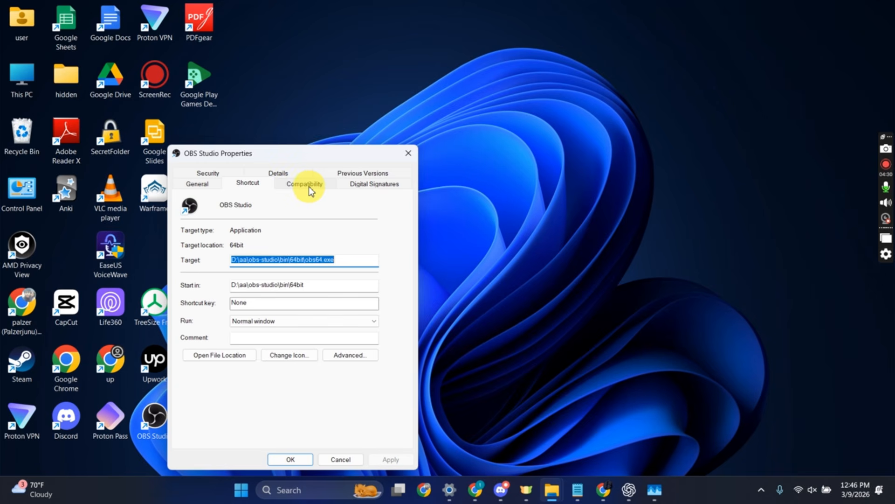
{"action": "left_click", "coordinate": [308, 186]}
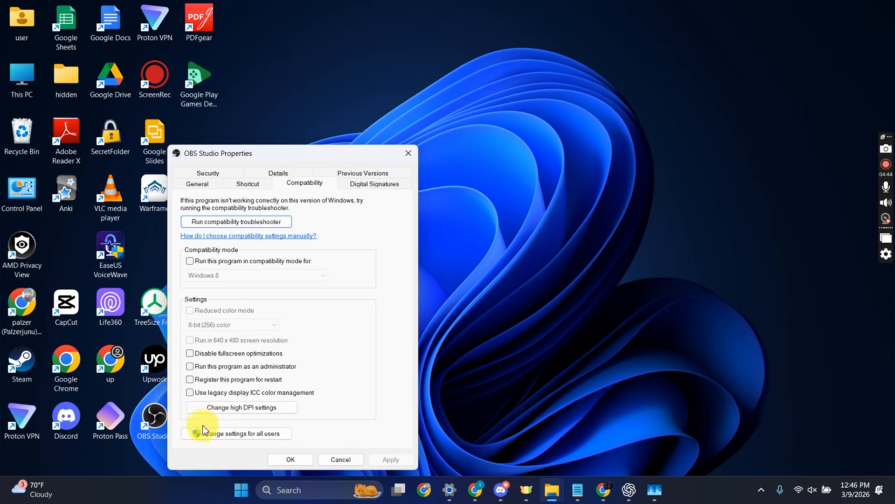
{"action": "left_click", "coordinate": [191, 367]}
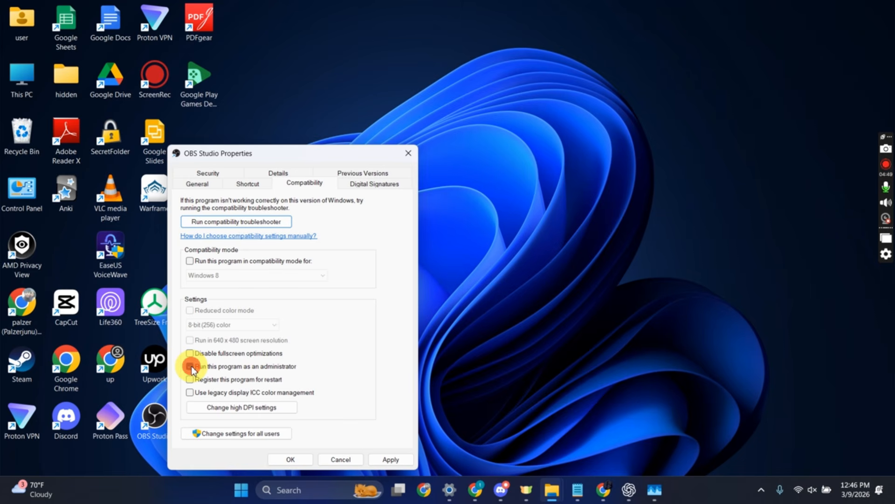
{"action": "left_click", "coordinate": [297, 458]}
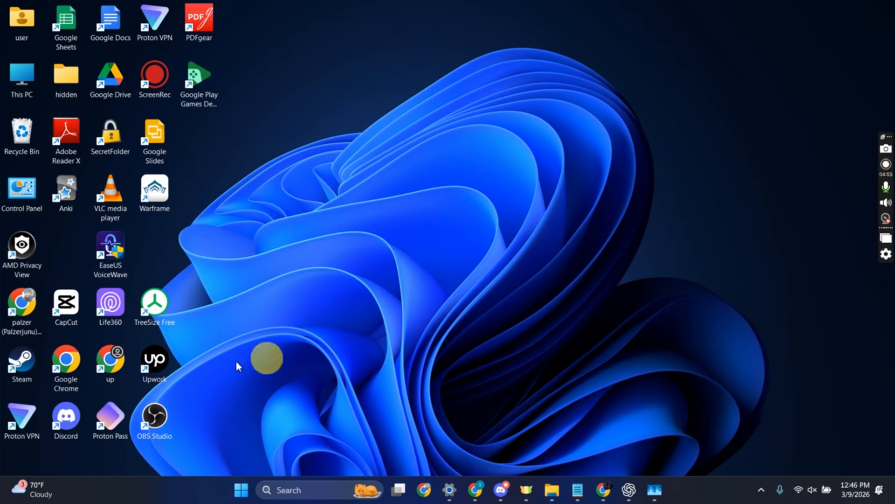
Step: Launch OBS Studio from the desktop and apply the Fit to screen transform to the Display Capture source
{"action": "double_click", "coordinate": [157, 419]}
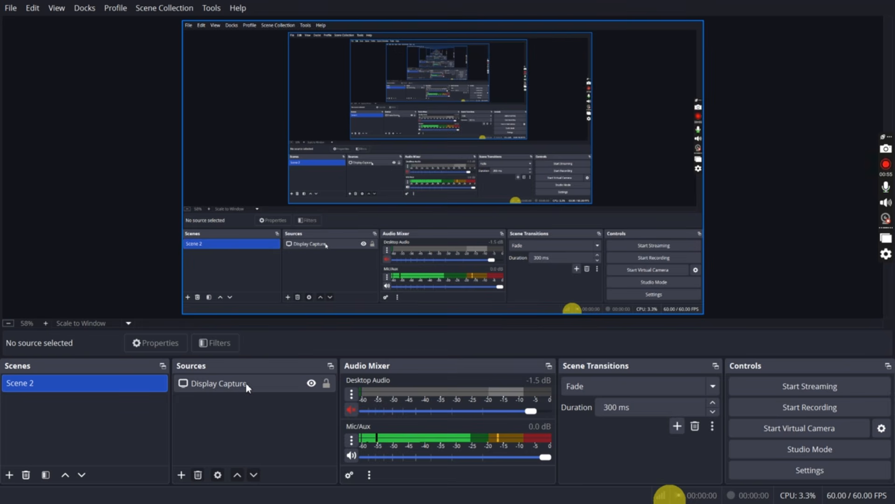
{"action": "right_click", "coordinate": [246, 382]}
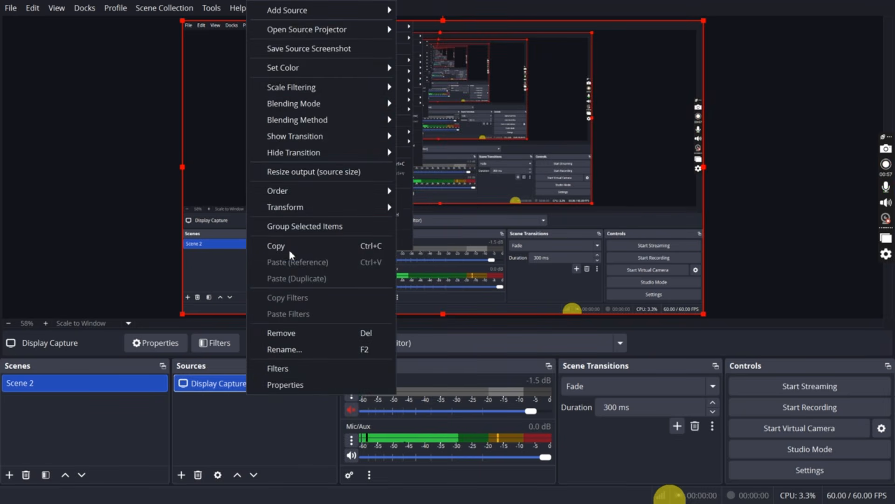
{"action": "mouse_move", "coordinate": [321, 210]}
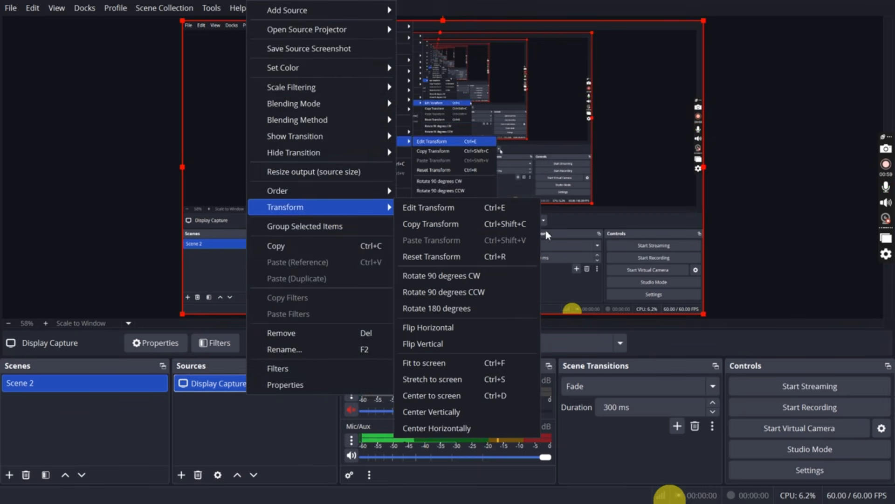
{"action": "left_click", "coordinate": [487, 363]}
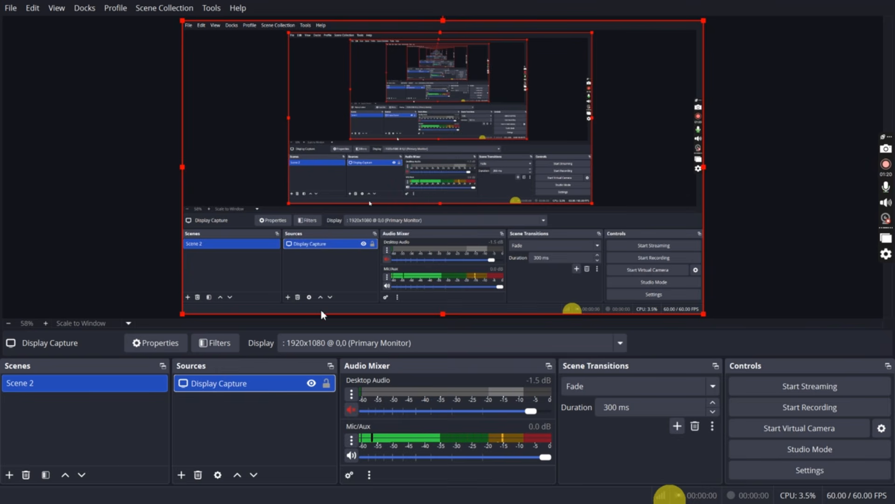
Step: View the source types that can be added, including Window Capture, and dismiss the list without adding one
{"action": "left_click", "coordinate": [181, 475]}
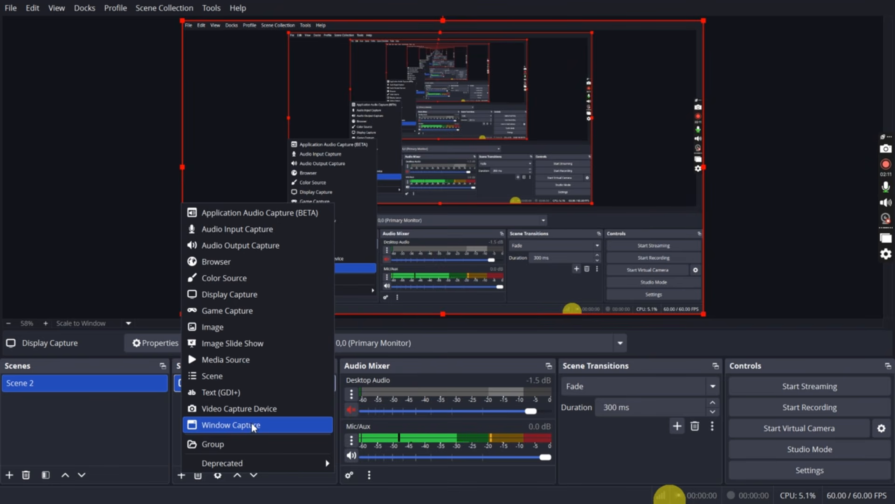
{"action": "left_click", "coordinate": [520, 179]}
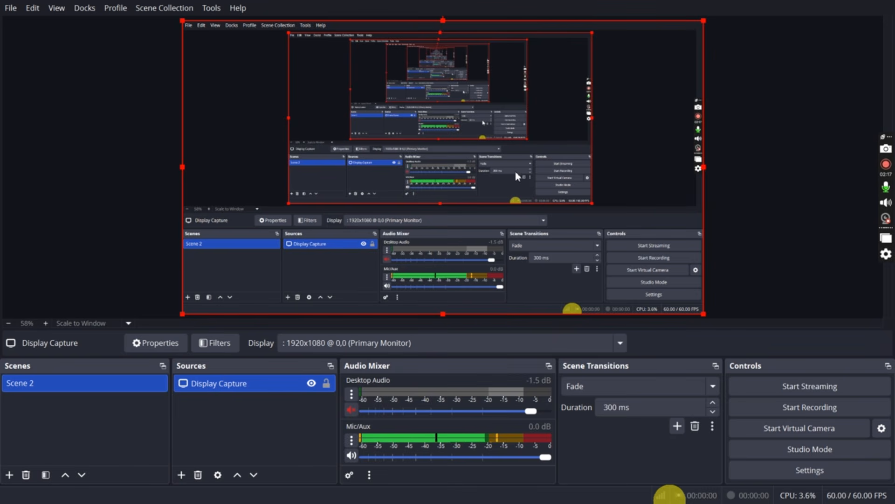
Step: Leave OBS Studio for the desktop and open the Windows Display settings by searching for "disp"
{"action": "key", "text": "super+d"}
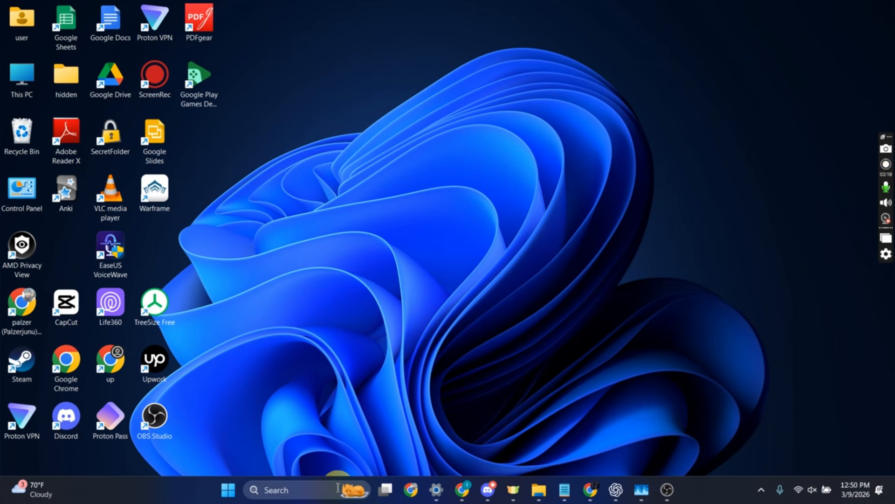
{"action": "left_click", "coordinate": [304, 490]}
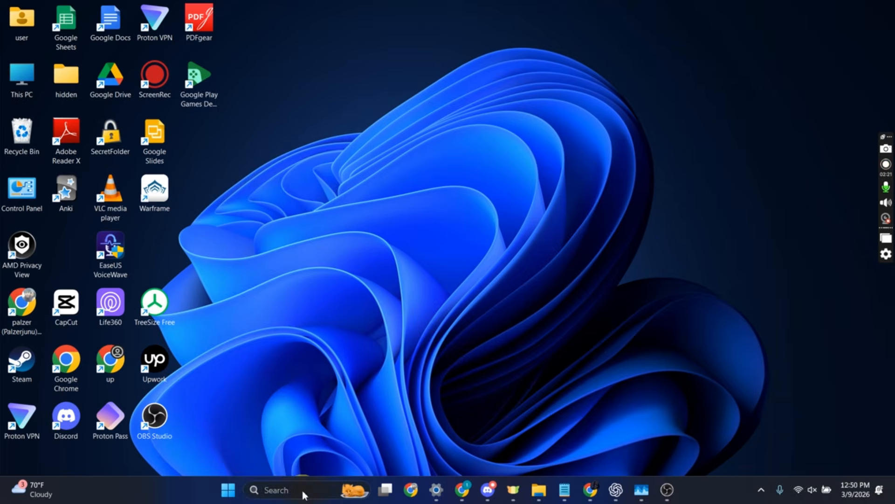
{"action": "type", "text": "dis"}
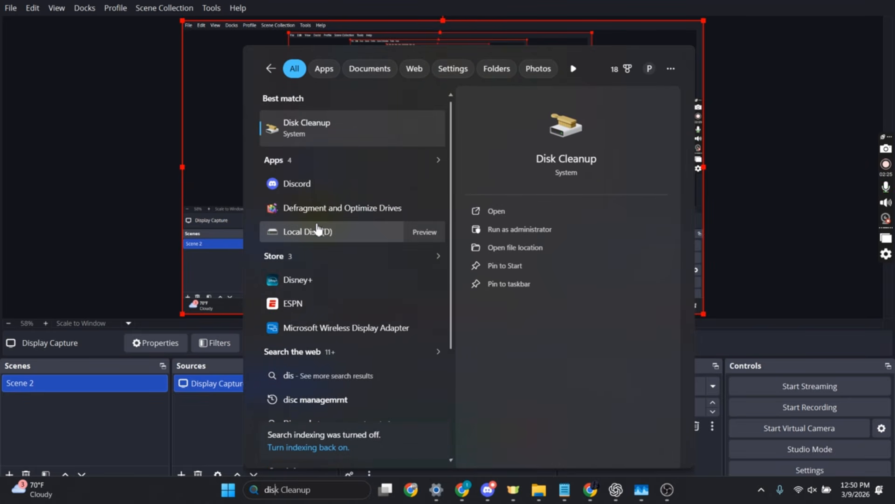
{"action": "type", "text": "p"}
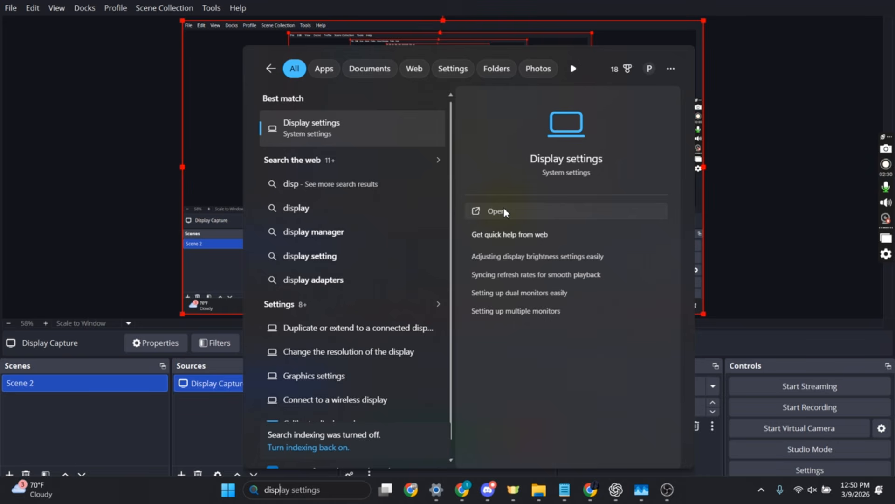
{"action": "left_click", "coordinate": [494, 211]}
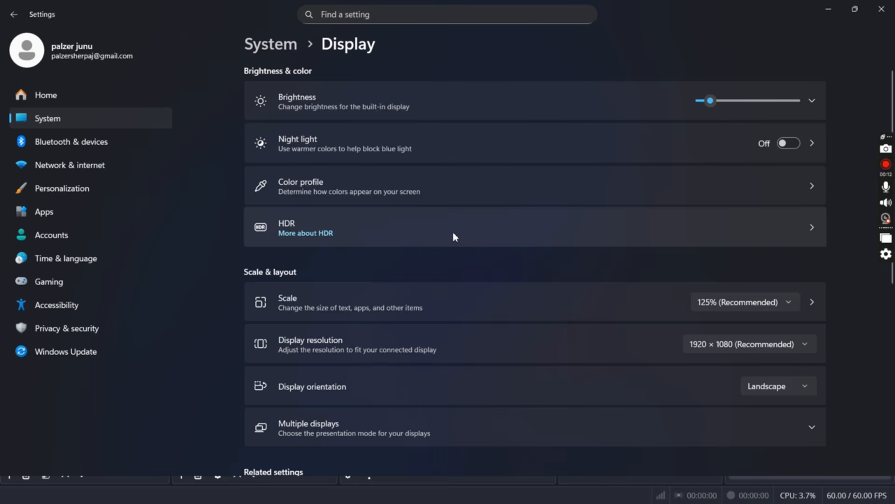
Step: Open the HDR page of the display settings and examine the HDR video streaming option
{"action": "left_click", "coordinate": [579, 227]}
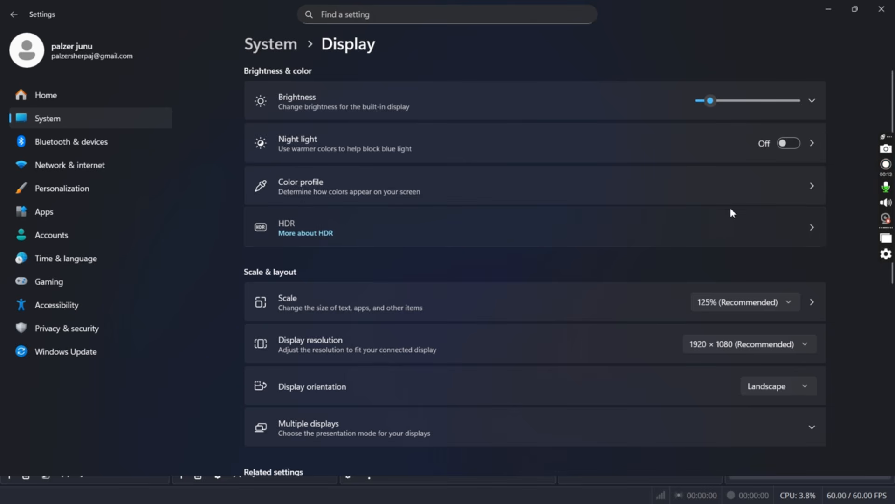
{"action": "left_click", "coordinate": [802, 224]}
{"action": "scroll", "coordinate": [644, 321], "scroll_direction": "down", "scroll_amount": 3}
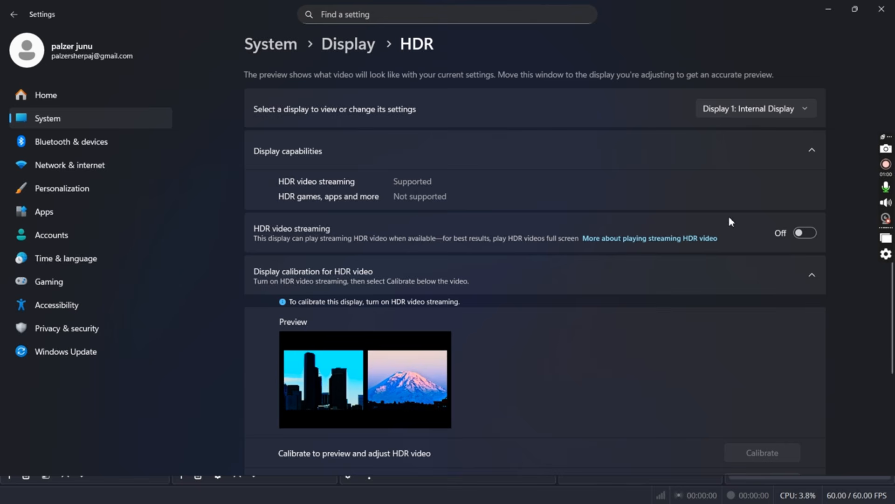
Step: Switch from Settings back to OBS Studio and deselect the Display Capture source
{"action": "key", "text": "super+d"}
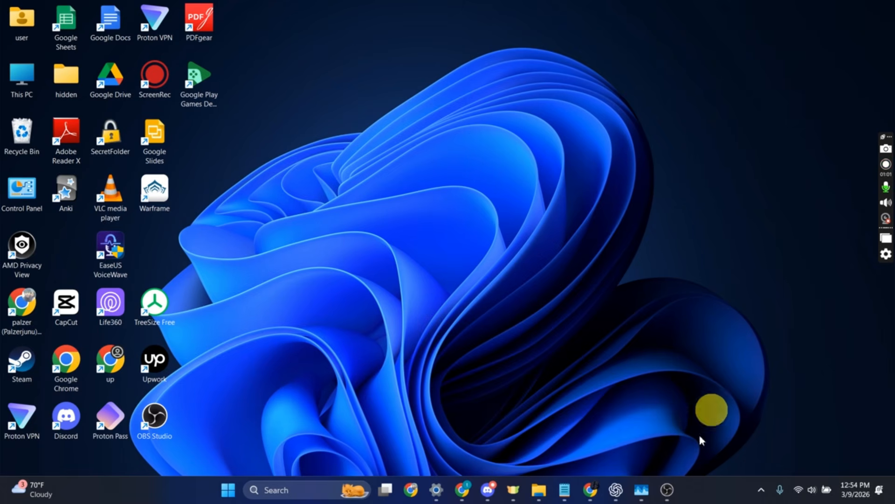
{"action": "left_click", "coordinate": [666, 488]}
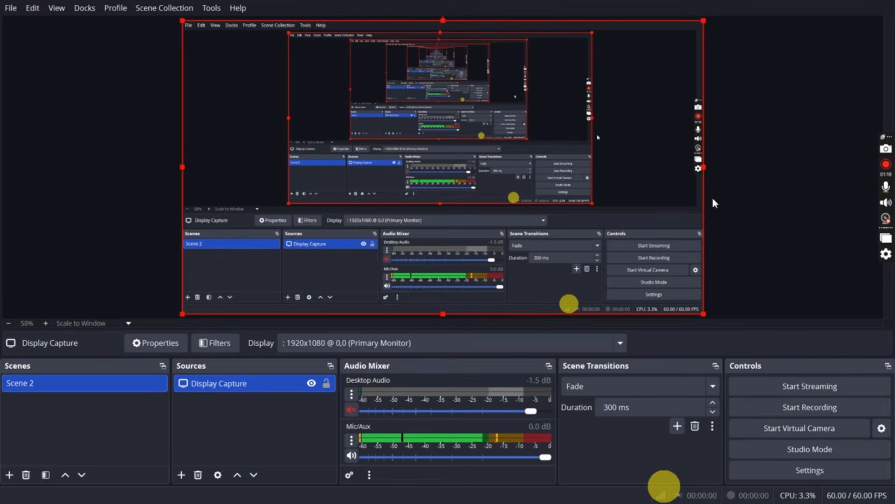
{"action": "left_click", "coordinate": [820, 186]}
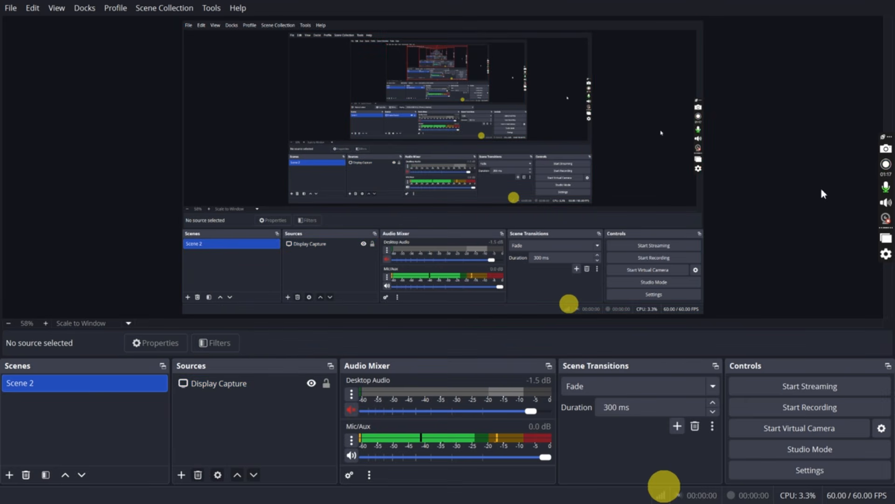
Step: Check OBS Studio for updates and read through the release notes of the offered version
{"action": "left_click", "coordinate": [241, 10]}
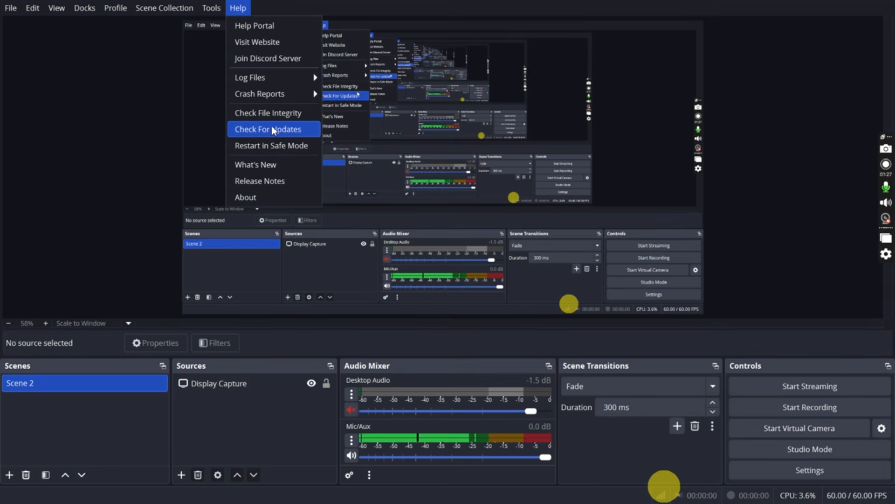
{"action": "left_click", "coordinate": [298, 130]}
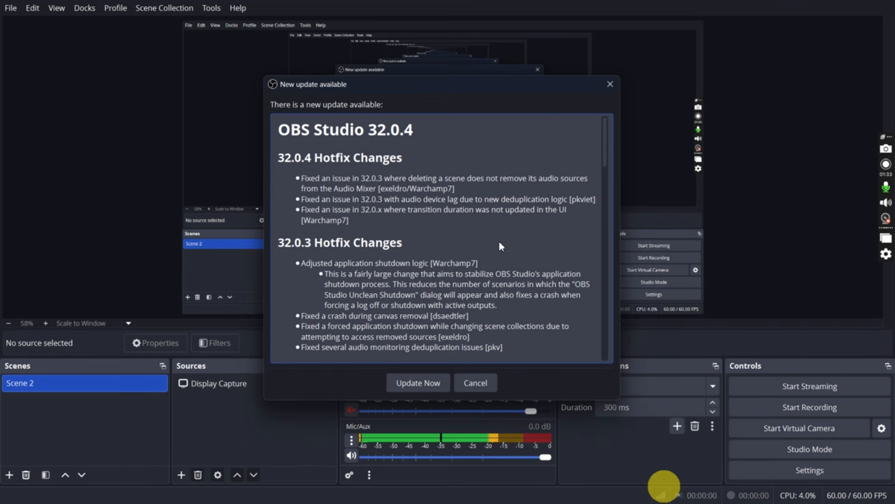
{"action": "scroll", "coordinate": [499, 241], "scroll_direction": "down", "scroll_amount": 6}
{"action": "scroll", "coordinate": [503, 243], "scroll_direction": "down", "scroll_amount": 10}
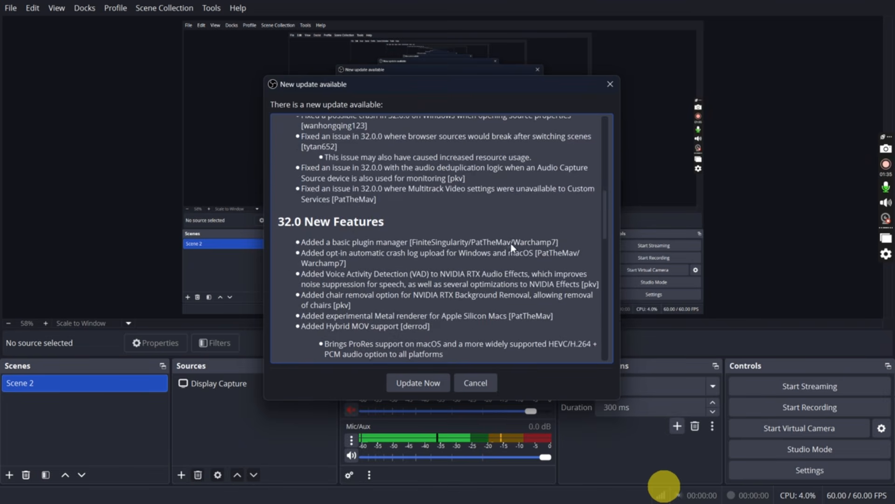
{"action": "scroll", "coordinate": [508, 259], "scroll_direction": "down", "scroll_amount": 6}
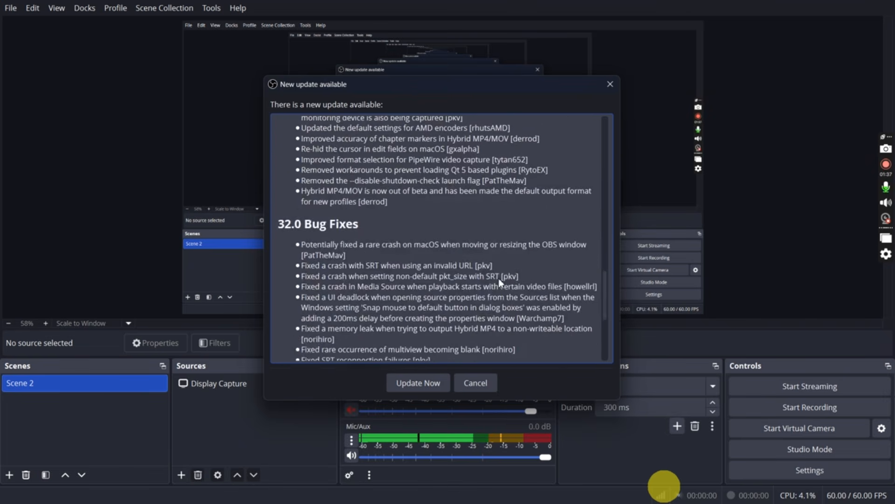